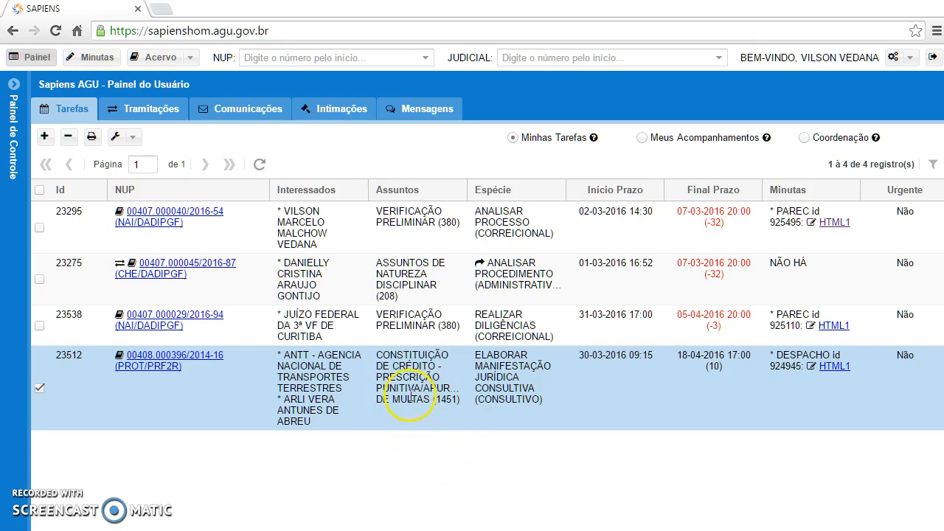
# Step: Open the selected ANTT task for editing and fill its Observação with the word TESTE repeated across three lines
pyautogui.doubleClick(266, 390)
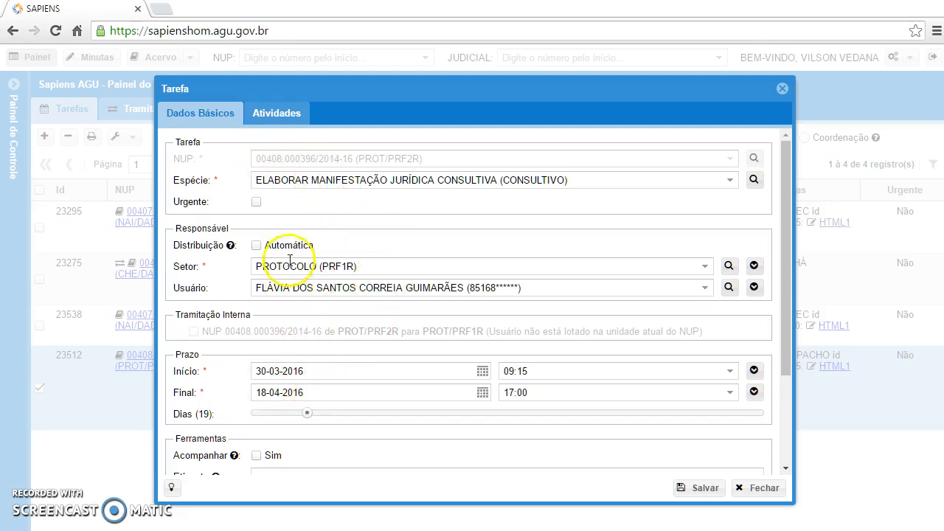
pyautogui.scroll(-1, 270, 305)
pyautogui.scroll(1, 262, 221)
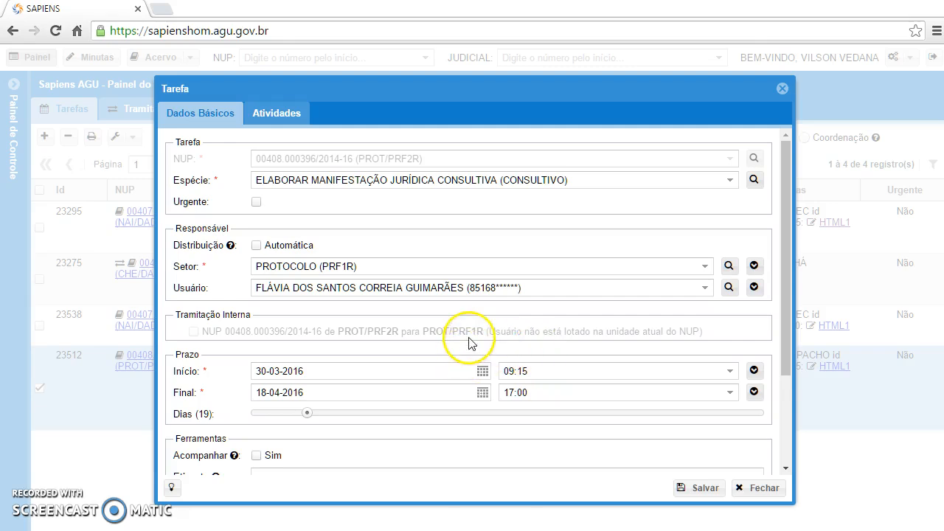
pyautogui.scroll(-1, 407, 284)
pyautogui.scroll(-1, 407, 284)
pyautogui.click(338, 381)
pyautogui.write('TESTE TESTE TESTE TESTE TESTE TESTE TESTE TESTE TESTE TESTE TESTE TESTE TESTE TESTE TESTE TESTE TESTE TESTE TESTE TESTE TESTE TESTE TESTE TESTE TESTE TESTE TESTE TESTE TESTE TESTE TESTE TESTE')
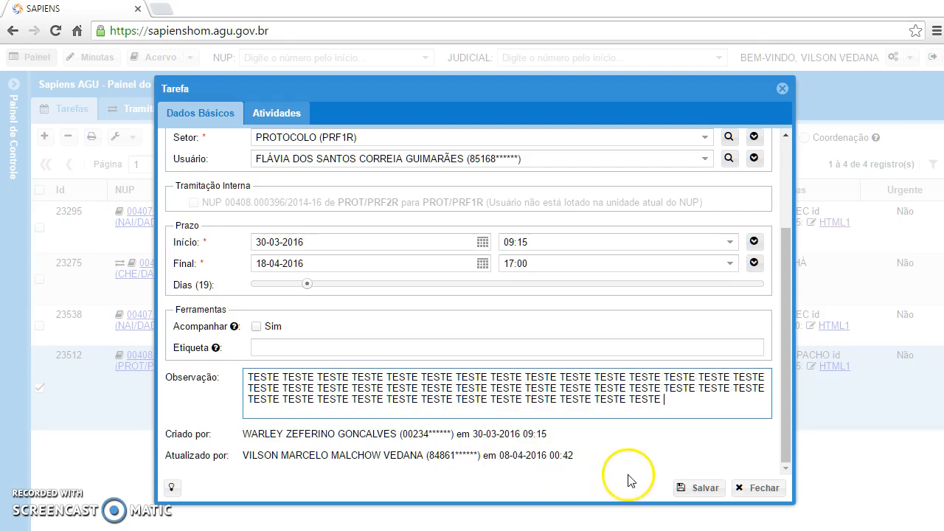
# Step: Try adding one more TESTE to the Observação, check the field's validation hint and delete the extra word
pyautogui.write('TESTE')
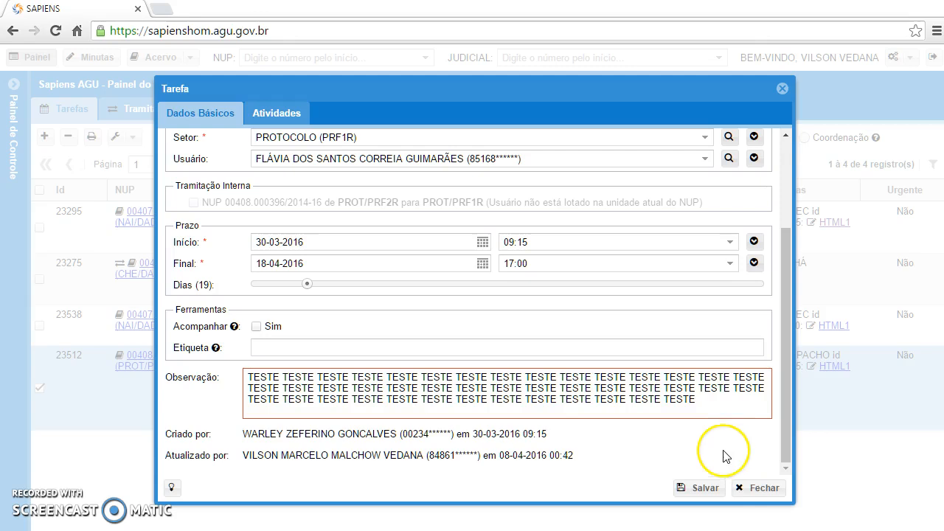
pyautogui.moveTo(707, 406)
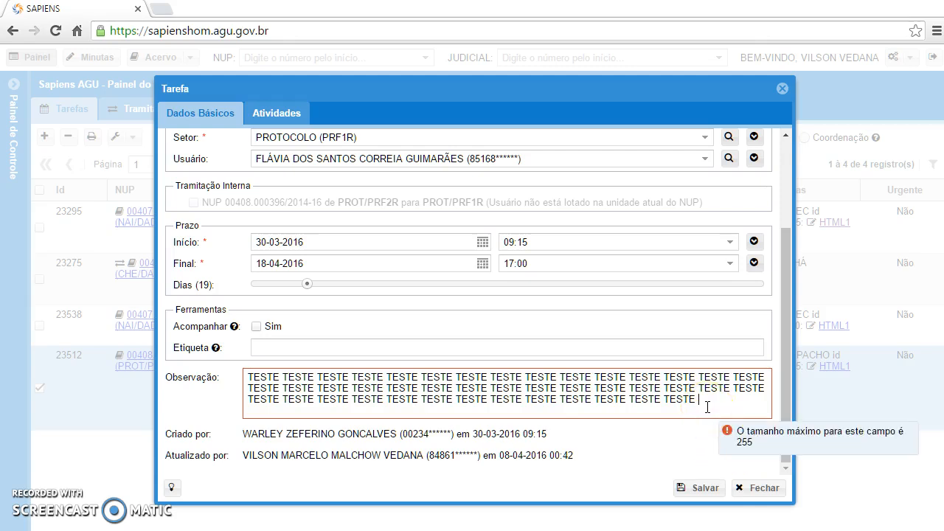
pyautogui.press('BackSpace')
pyautogui.press('BackSpace')
pyautogui.press('BackSpace')
pyautogui.press('BackSpace')
pyautogui.press('BackSpace')
pyautogui.press('BackSpace')
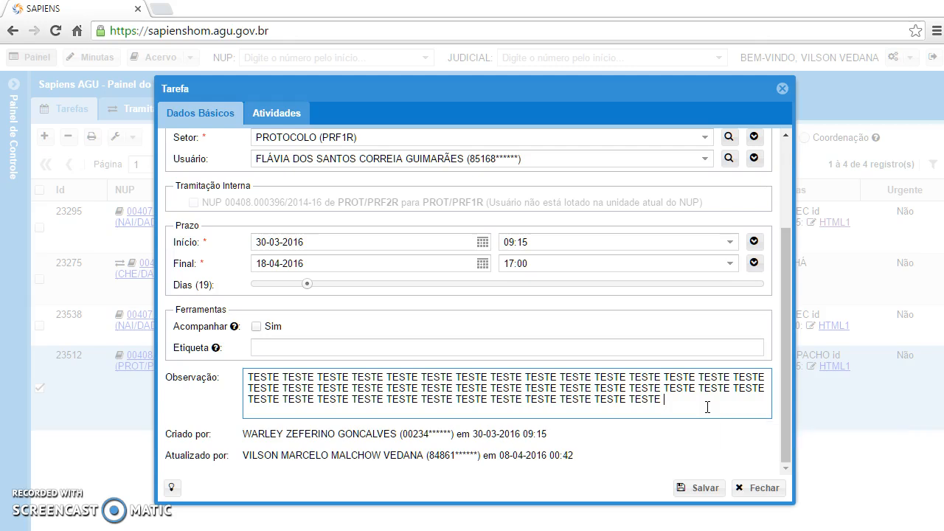
# Step: Search the task's Espécie for ELAB CONS and choose ELABORAR MANIFESTAÇÃO JURÍDICA CONSULTIVA (CONSULTIVO)
pyautogui.scroll(3, 664, 390)
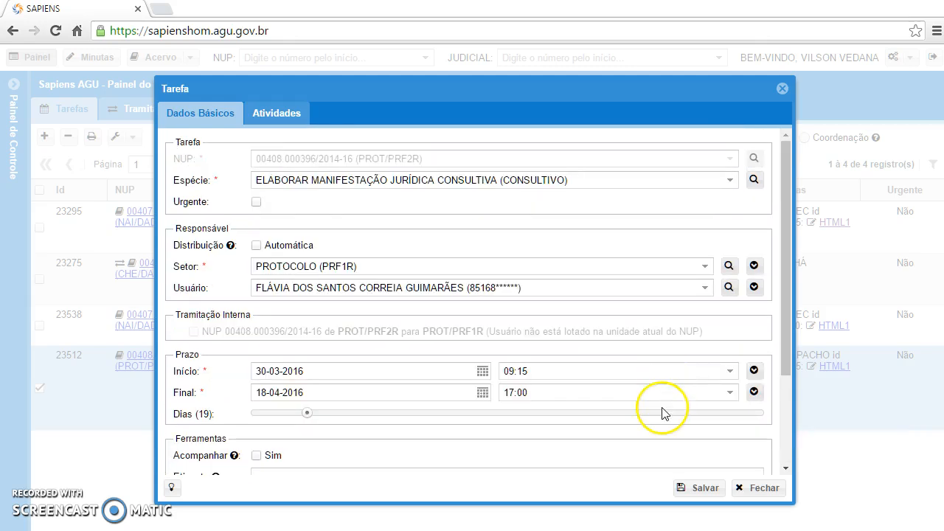
pyautogui.click(729, 183)
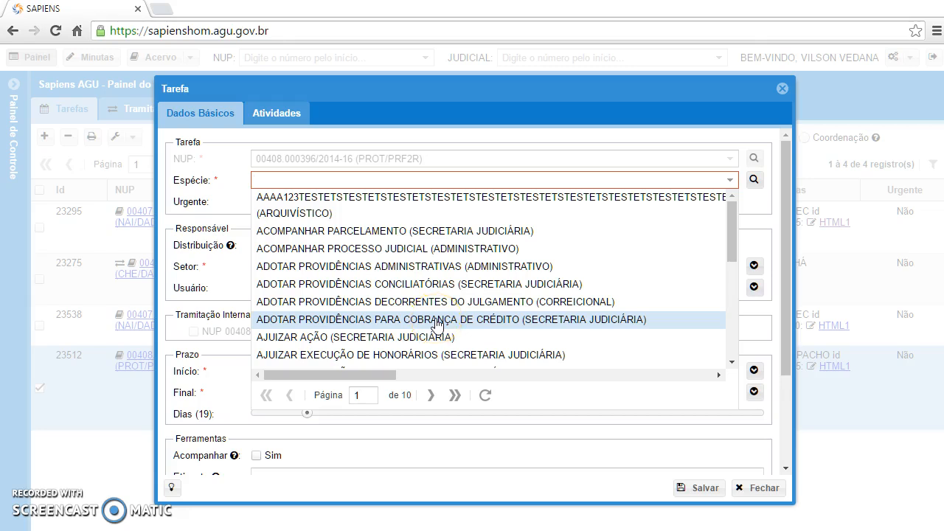
pyautogui.click(351, 178)
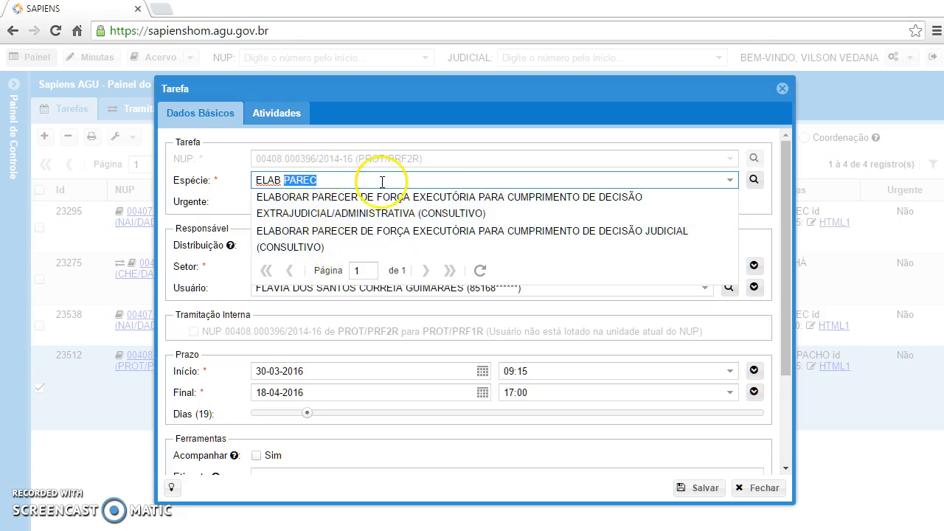
pyautogui.write('CONS')
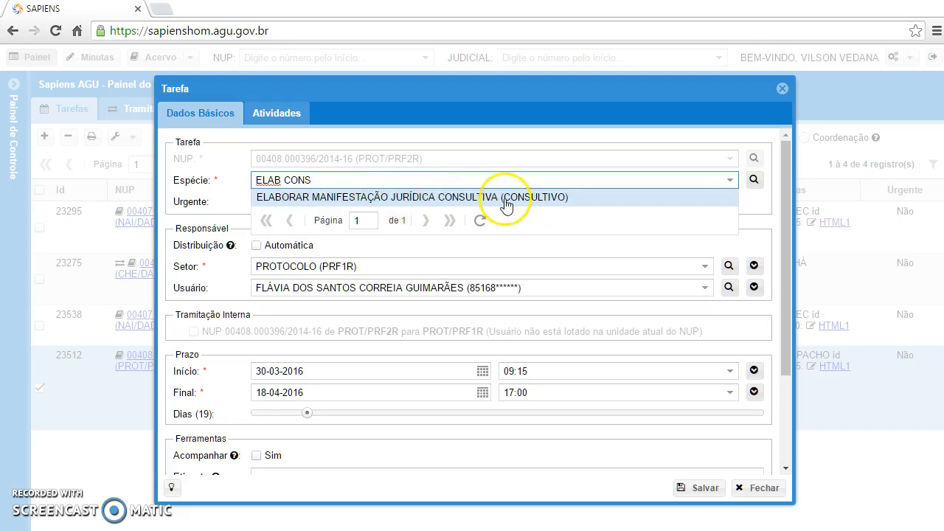
pyautogui.click(428, 198)
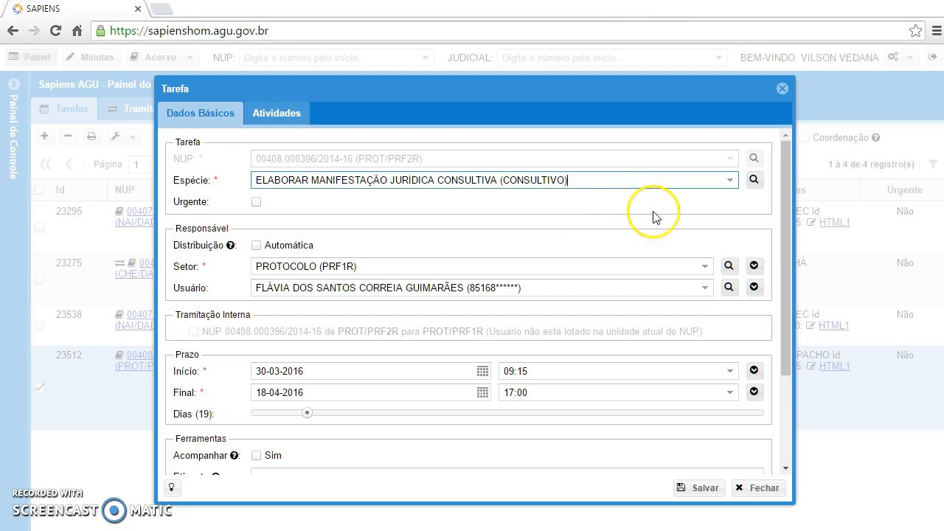
# Step: Look up the task species filtered by Gênero Tarefa CORREIC and set the Espécie to ANALISAR PROCESSO (CORREICIONAL)
pyautogui.click(754, 184)
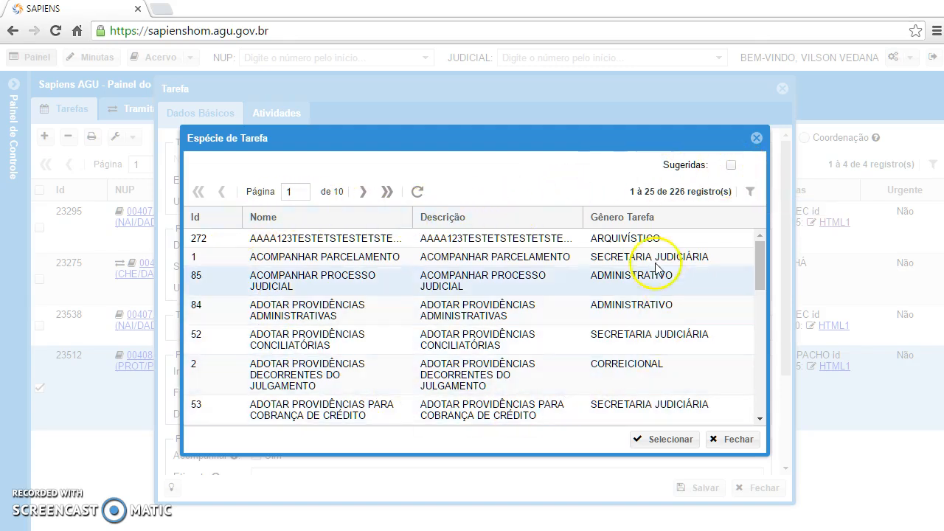
pyautogui.click(575, 216)
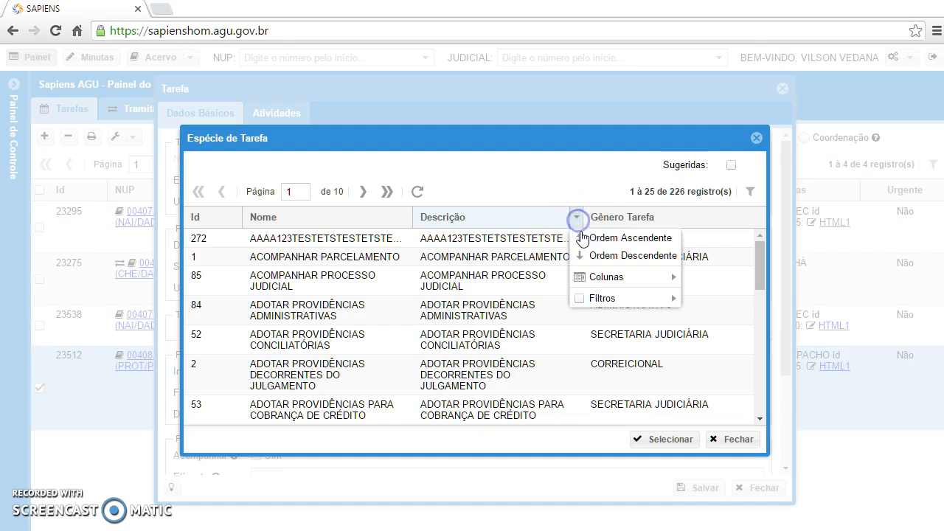
pyautogui.moveTo(588, 303)
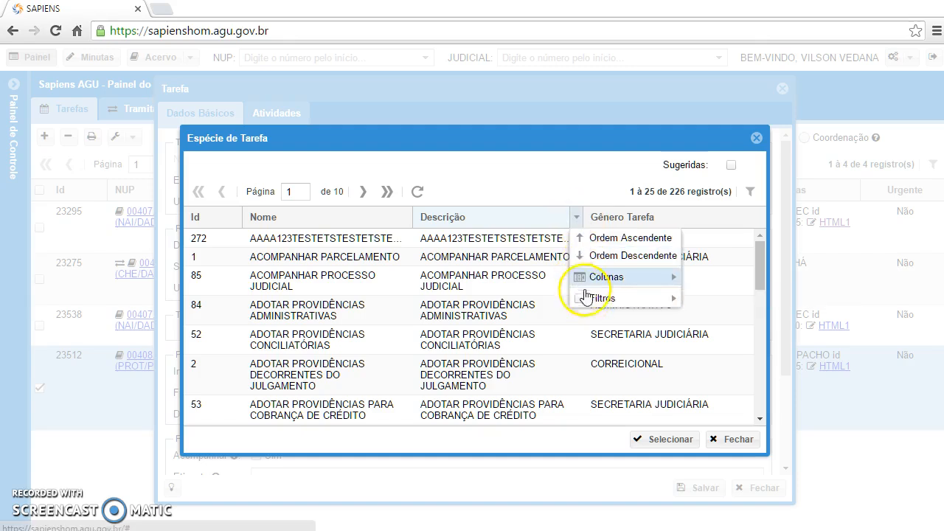
pyautogui.click(748, 216)
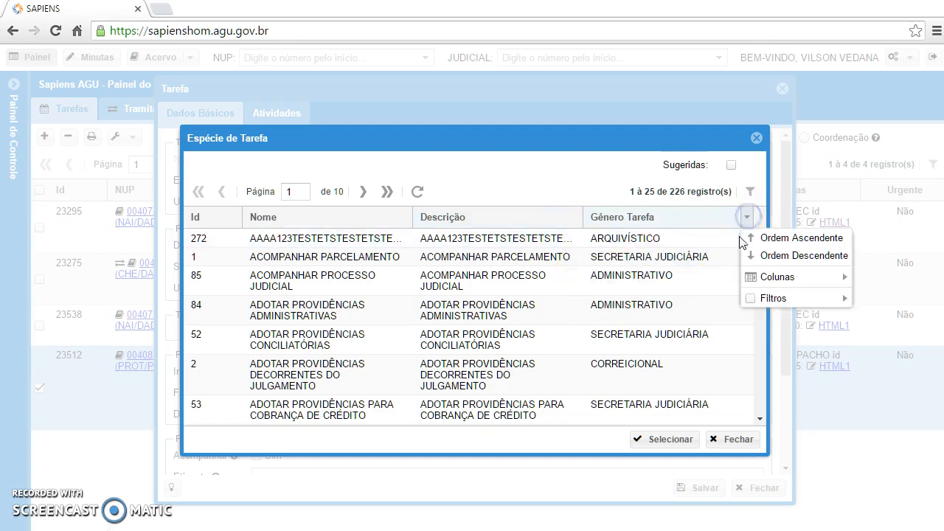
pyautogui.moveTo(754, 296)
pyautogui.write('C')
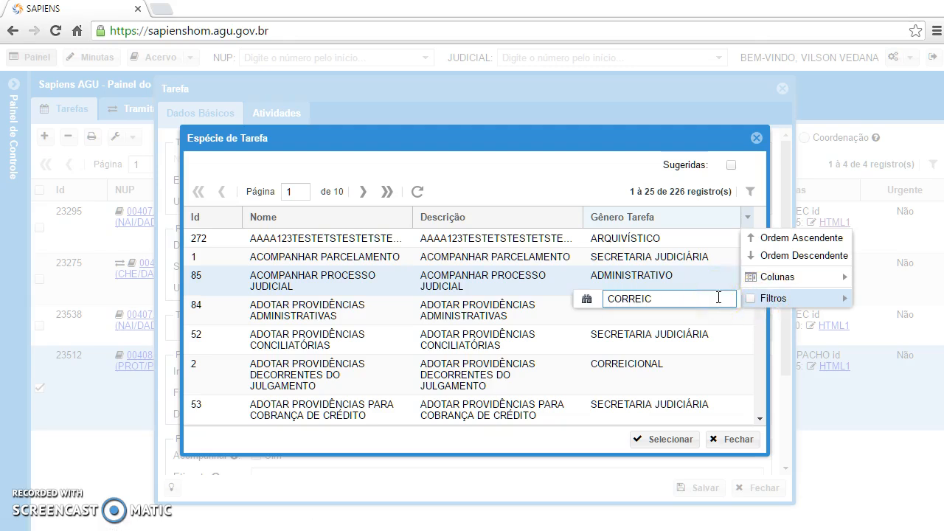
pyautogui.write('ORREIC')
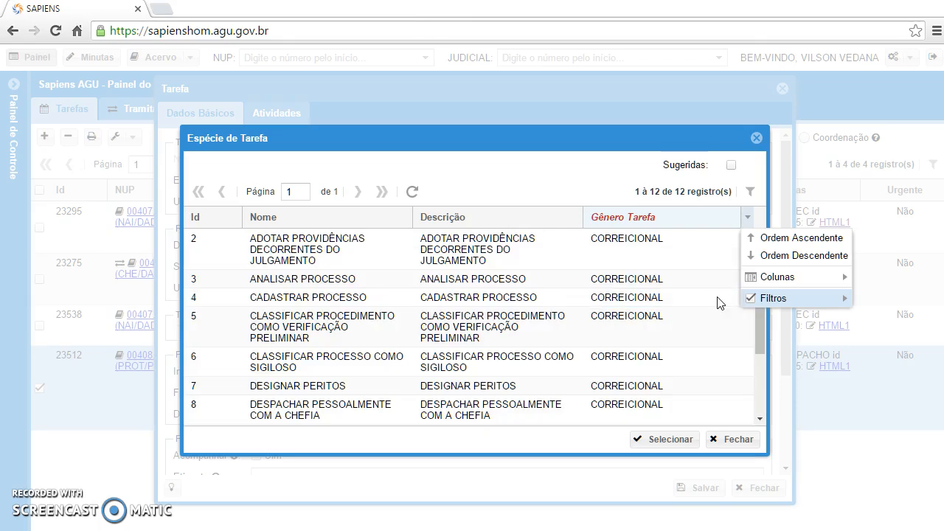
pyautogui.click(354, 279)
pyautogui.click(653, 439)
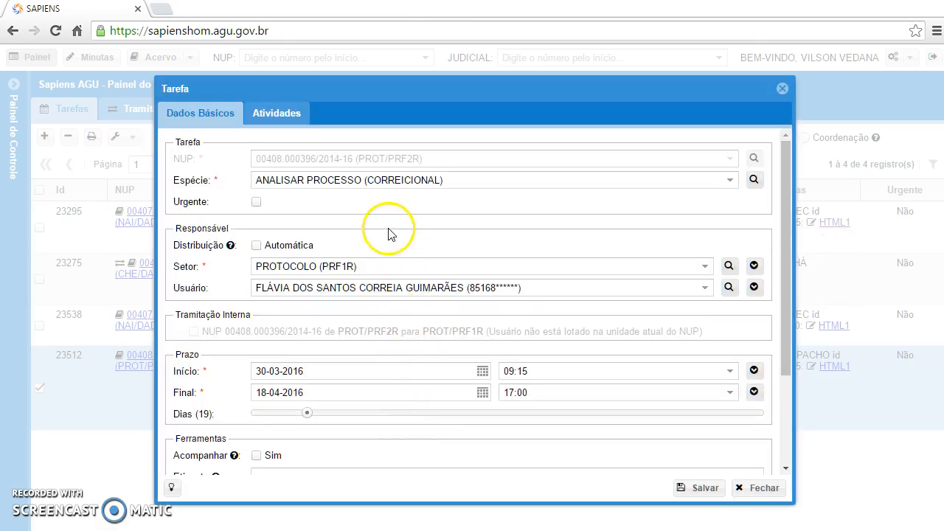
# Step: Bring up the sector search for the task's Setor and expand PROCURADORIA-GERAL FEDERAL in the tree
pyautogui.click(728, 266)
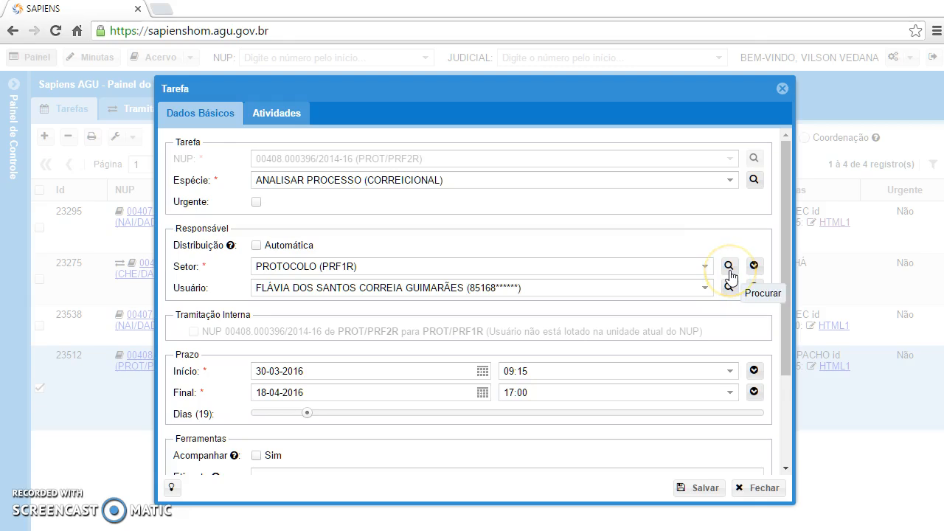
pyautogui.click(704, 268)
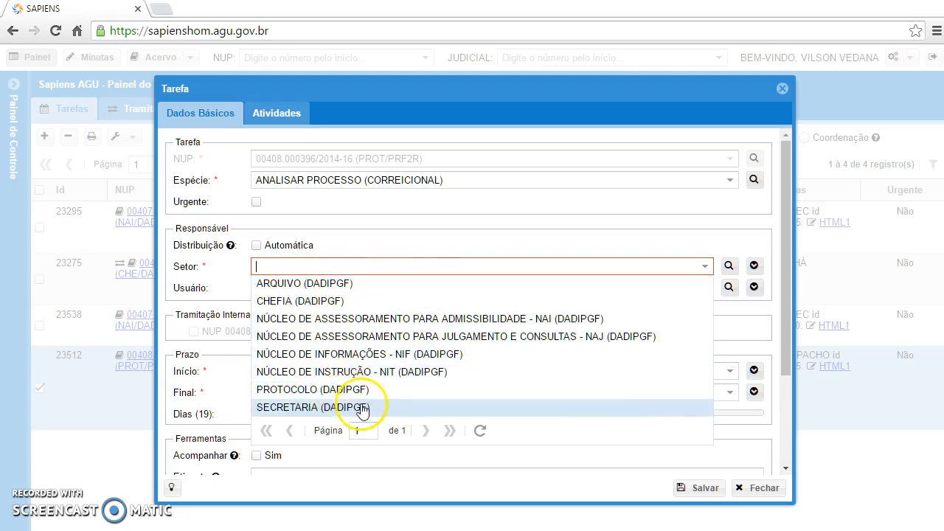
pyautogui.click(731, 270)
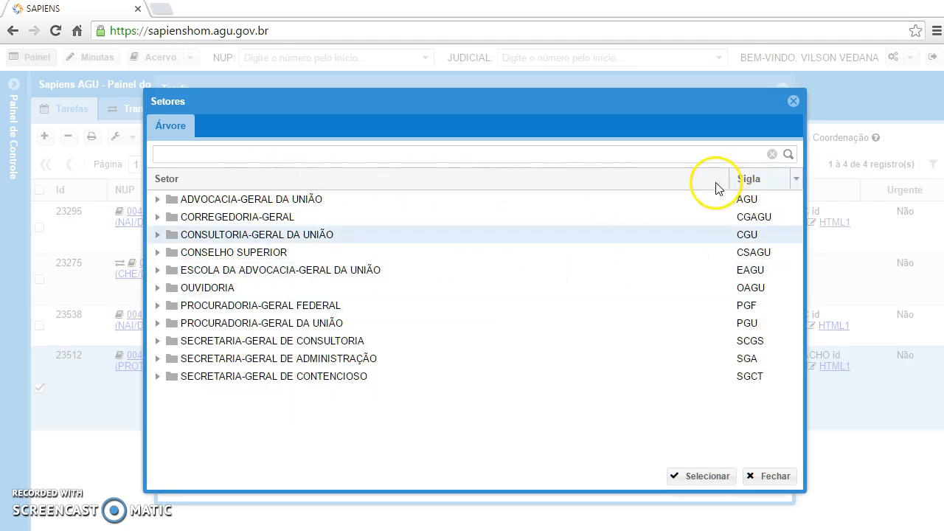
pyautogui.click(722, 182)
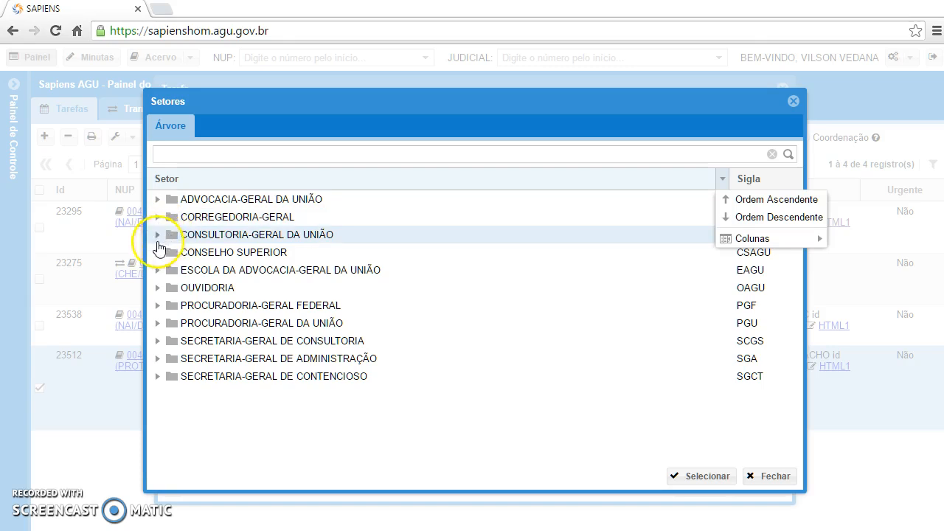
pyautogui.click(158, 308)
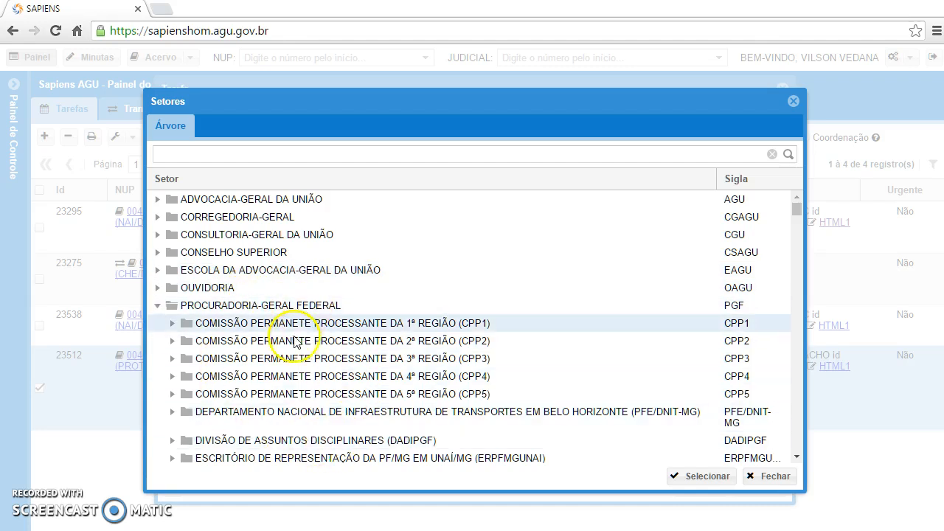
# Step: Filter the sectors by PRF, set the Setor to PROTOCOLO (PRF2R) and assign the first listed user as responsible
pyautogui.click(270, 157)
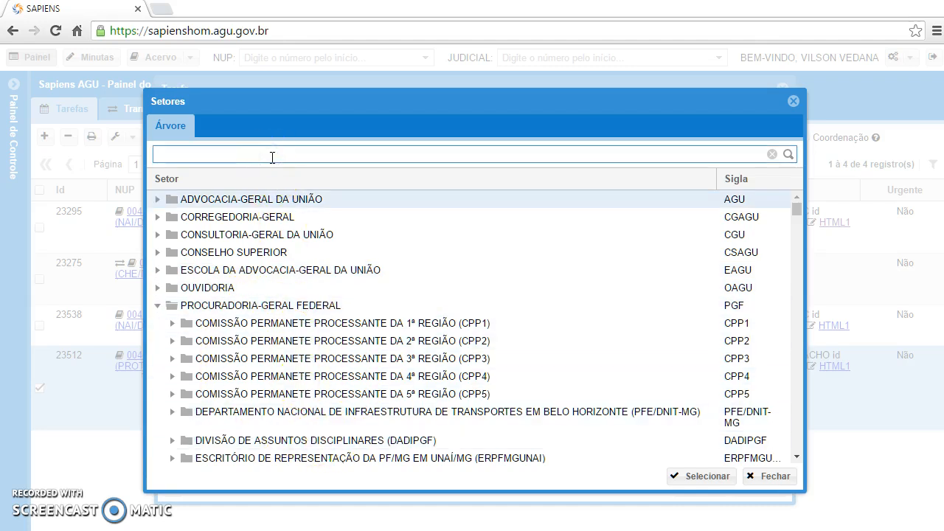
pyautogui.write('PRF')
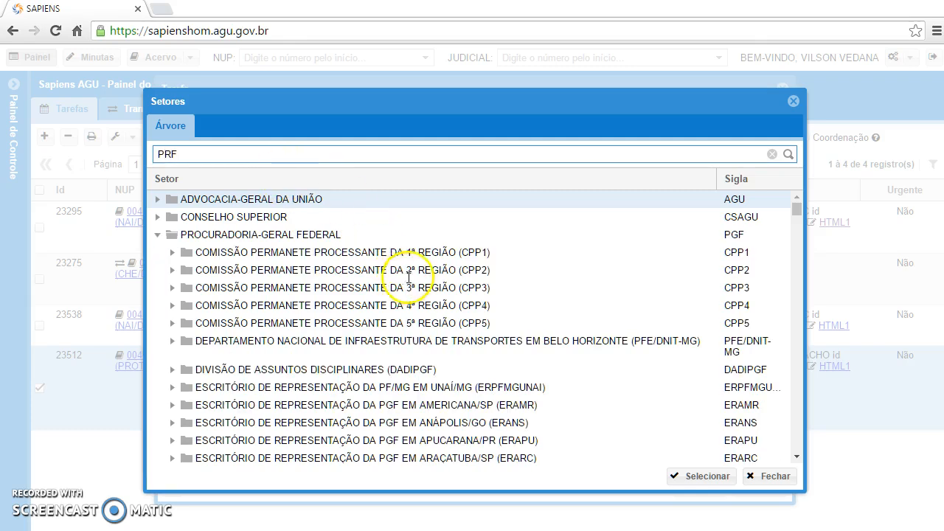
pyautogui.click(398, 324)
pyautogui.click(171, 325)
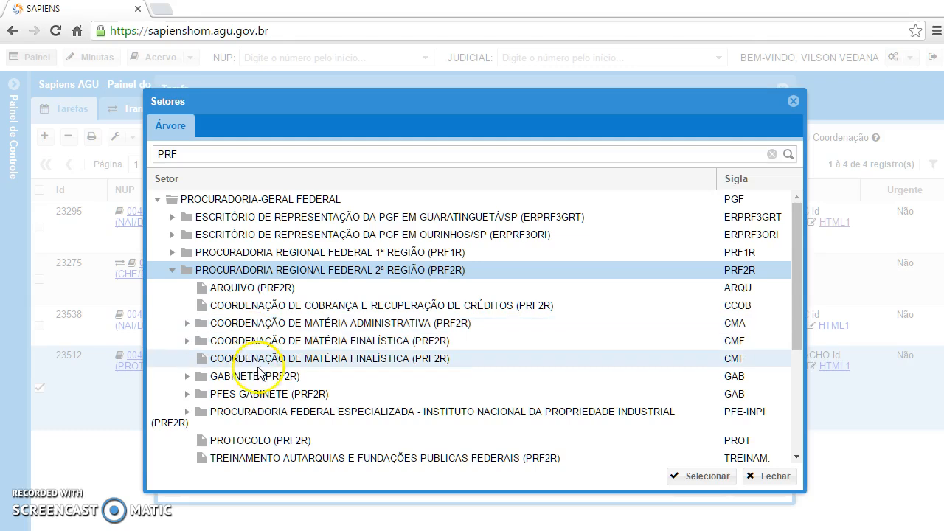
pyautogui.click(239, 441)
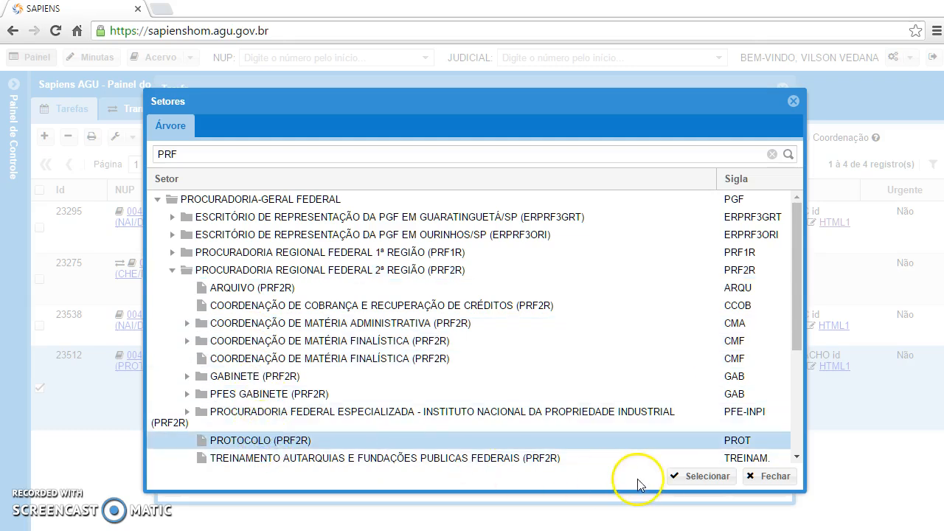
pyautogui.click(698, 477)
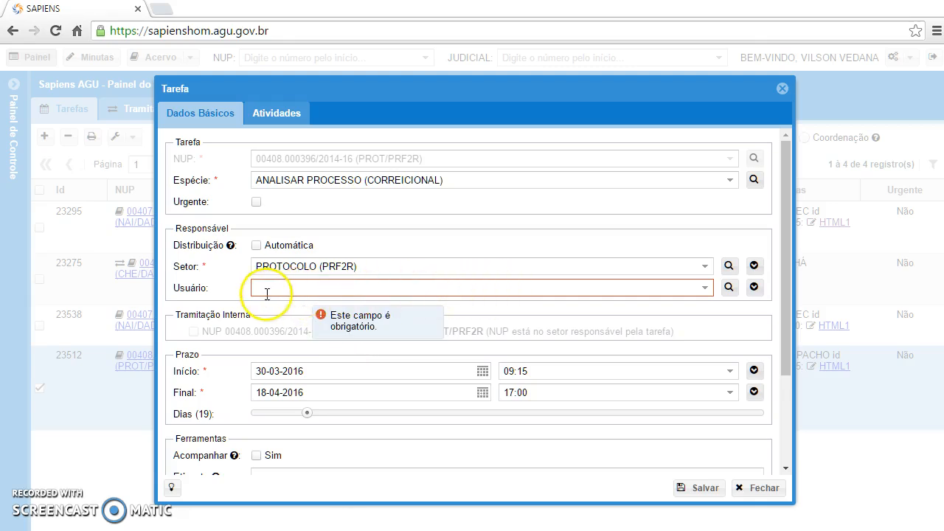
pyautogui.click(704, 289)
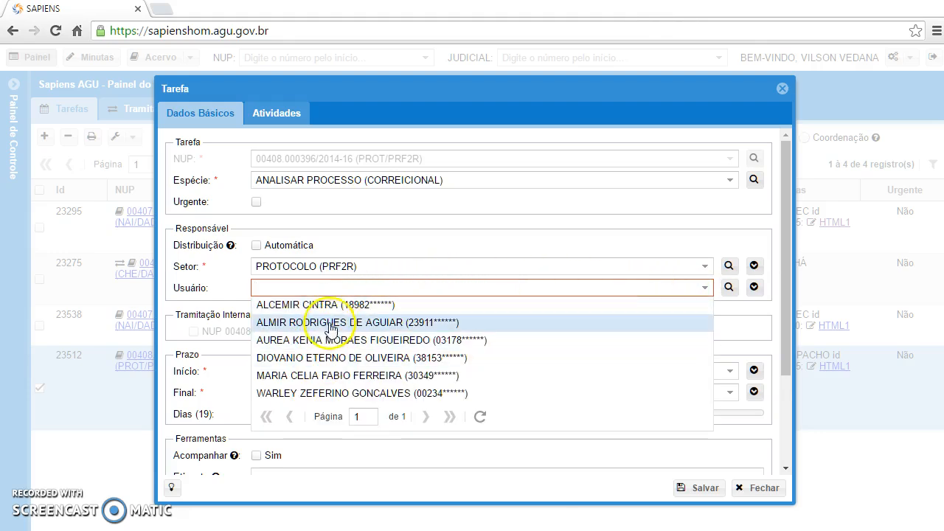
pyautogui.click(326, 303)
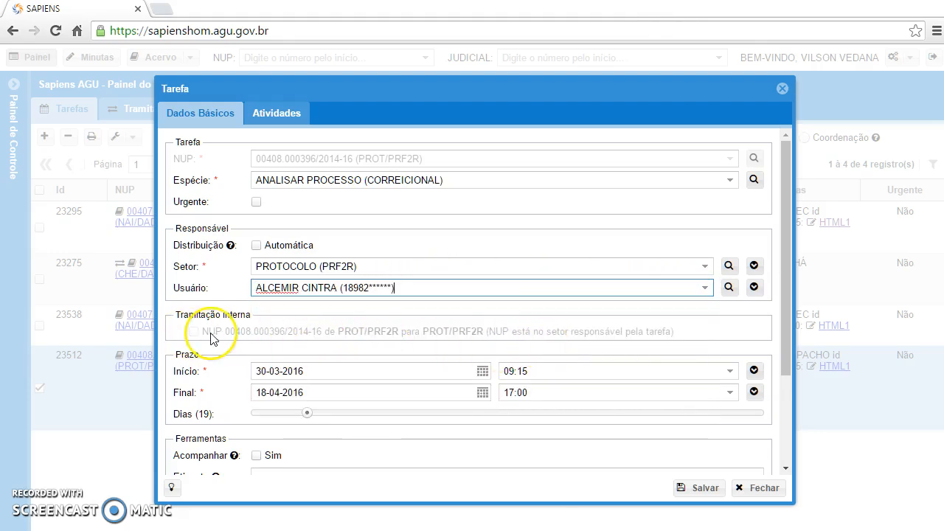
# Step: Browse the month and year choices in the calendar for the task's start date and cancel the choice
pyautogui.scroll(-2, 210, 338)
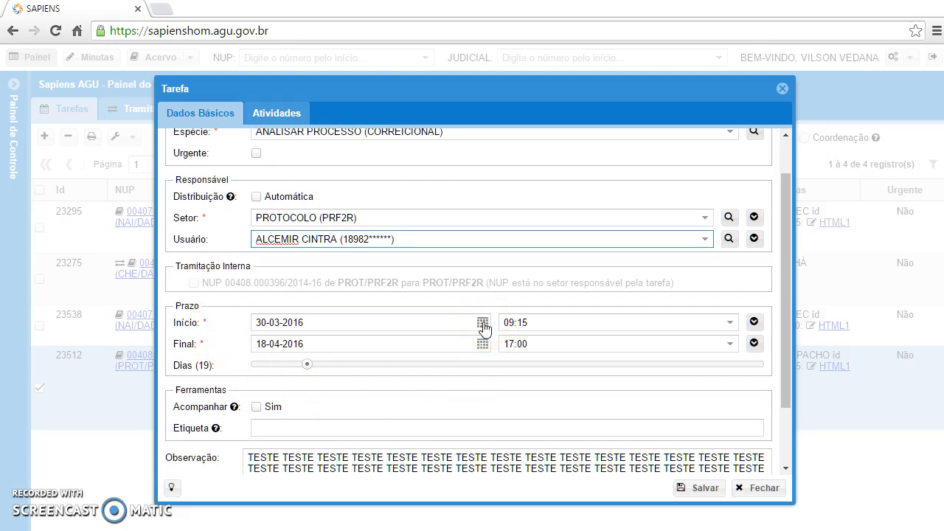
pyautogui.click(483, 325)
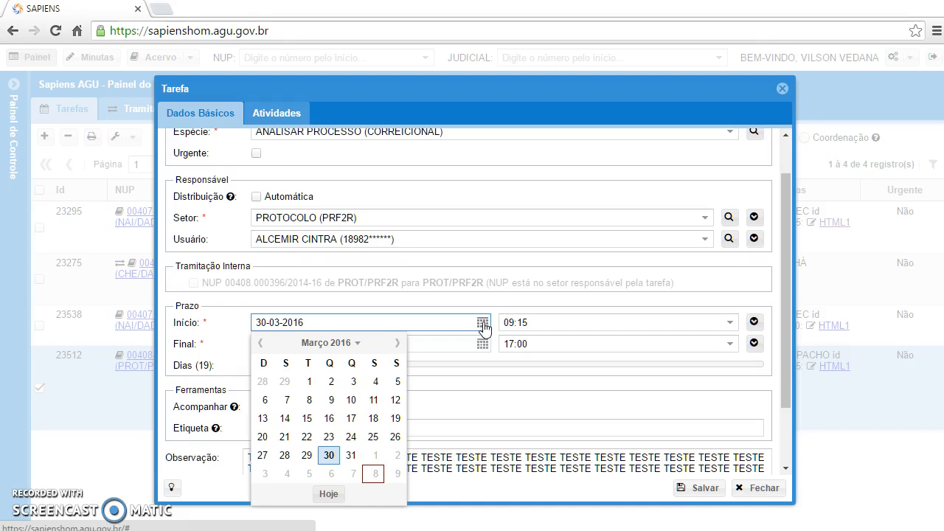
pyautogui.click(352, 346)
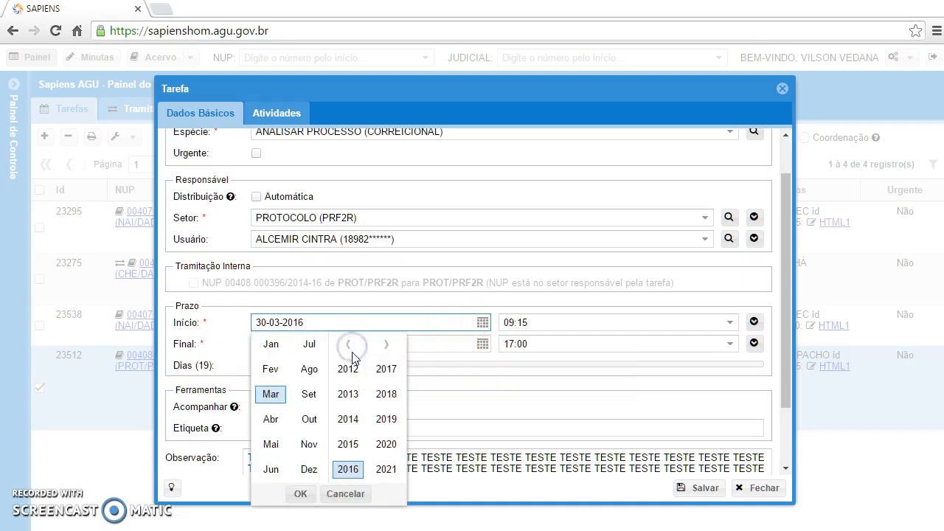
pyautogui.click(347, 344)
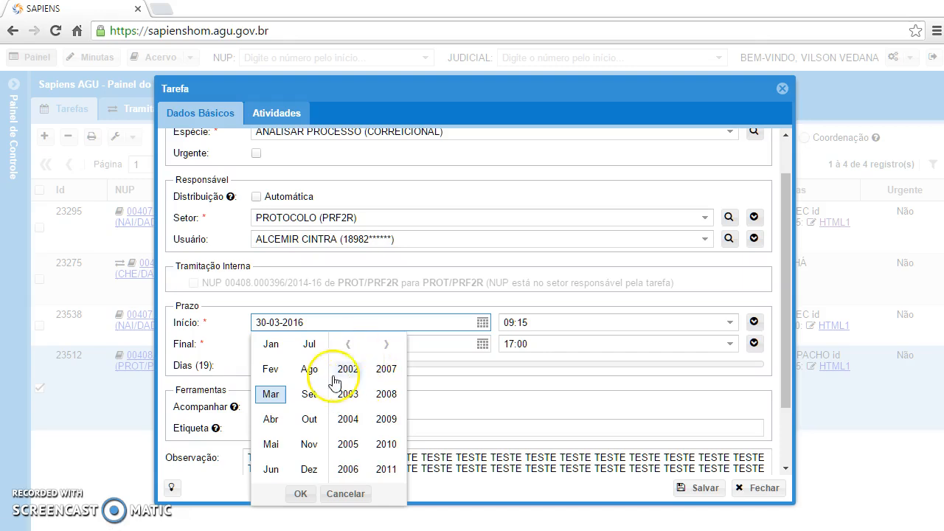
pyautogui.click(360, 499)
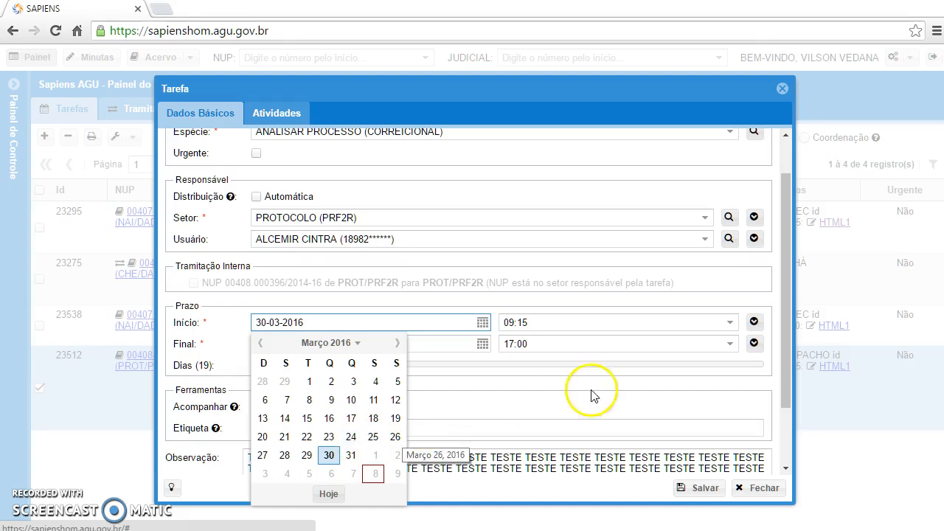
# Step: Dismiss the open calendar and extend the task's deadline to 30 days, ending on 29-04-2016
pyautogui.click(512, 304)
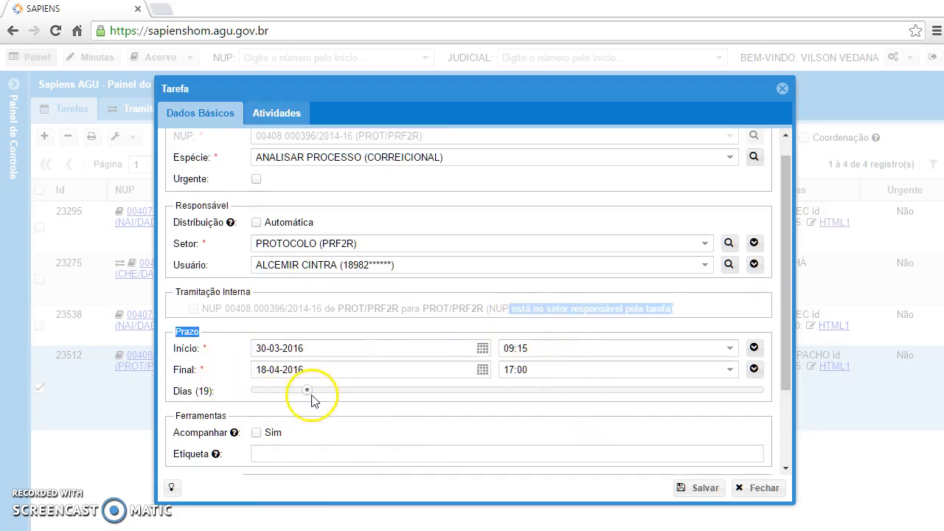
pyautogui.moveTo(326, 393); pyautogui.dragTo(338, 395)
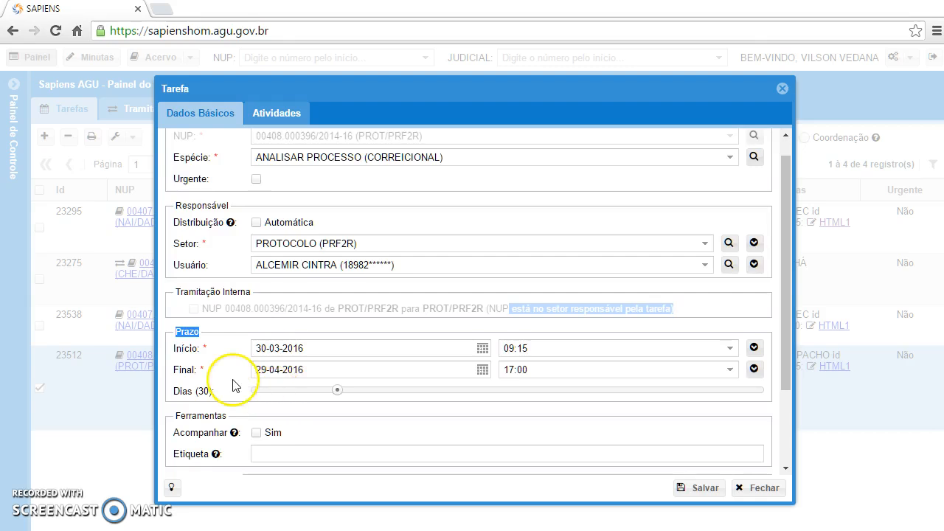
pyautogui.scroll(-3, 235, 385)
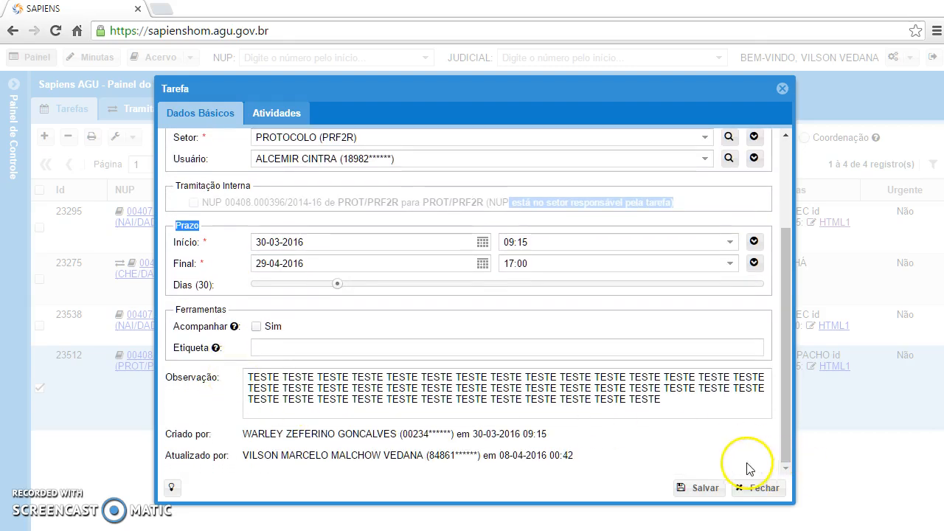
# Step: Examine the change history of the task's responsible Setor, highlight its most recent value and close the history
pyautogui.scroll(3, 685, 413)
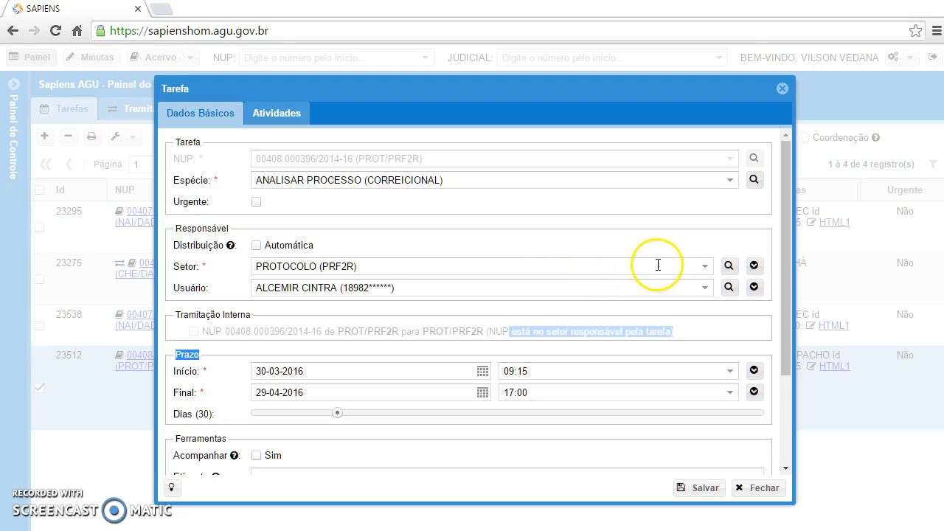
pyautogui.click(754, 267)
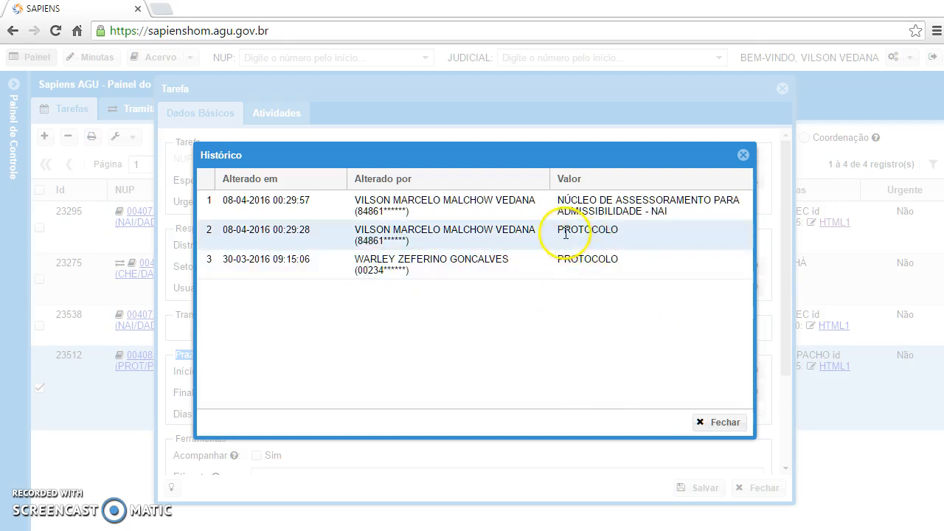
pyautogui.moveTo(554, 198); pyautogui.dragTo(672, 277)
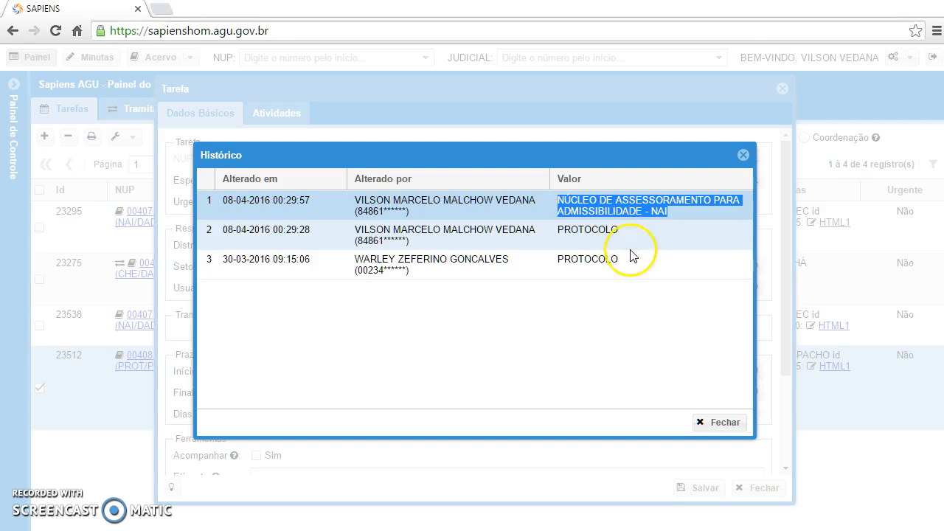
pyautogui.click(745, 158)
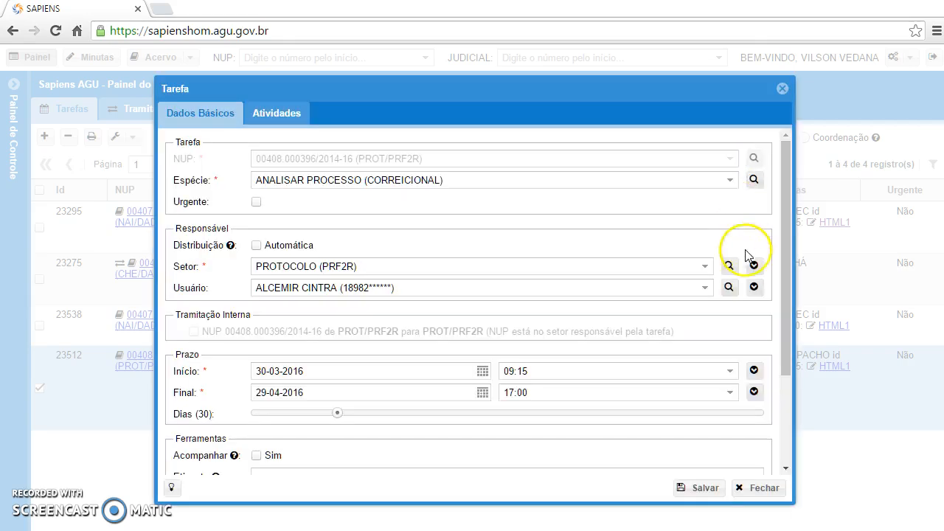
# Step: Examine the change history of the task's responsible Usuário and close it
pyautogui.click(755, 290)
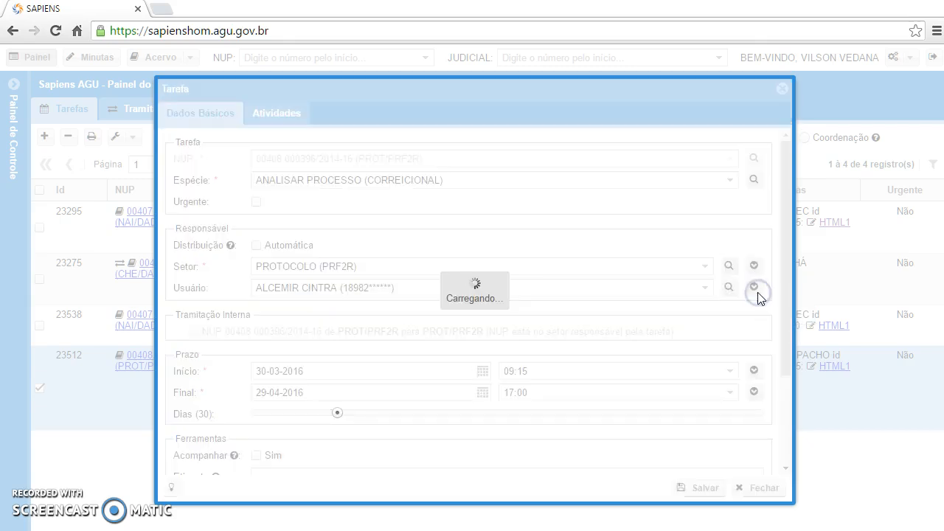
pyautogui.click(583, 200)
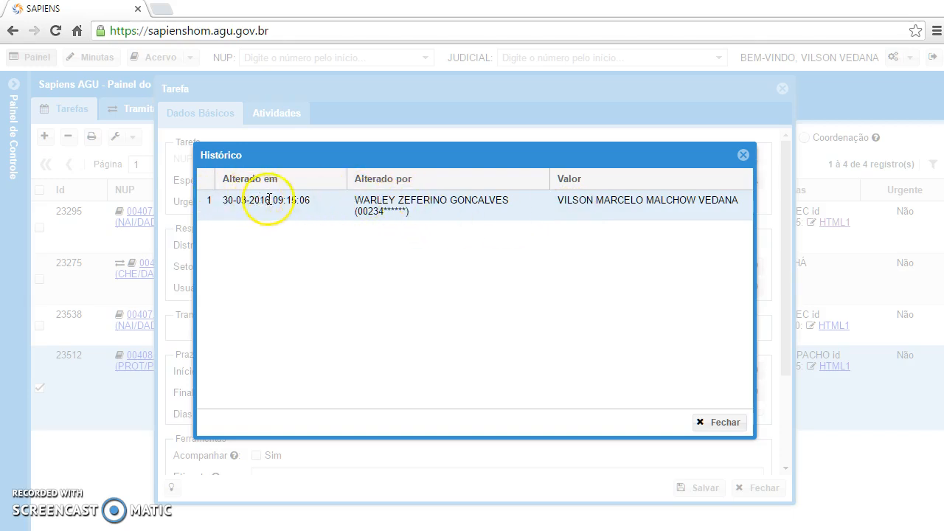
pyautogui.click(715, 423)
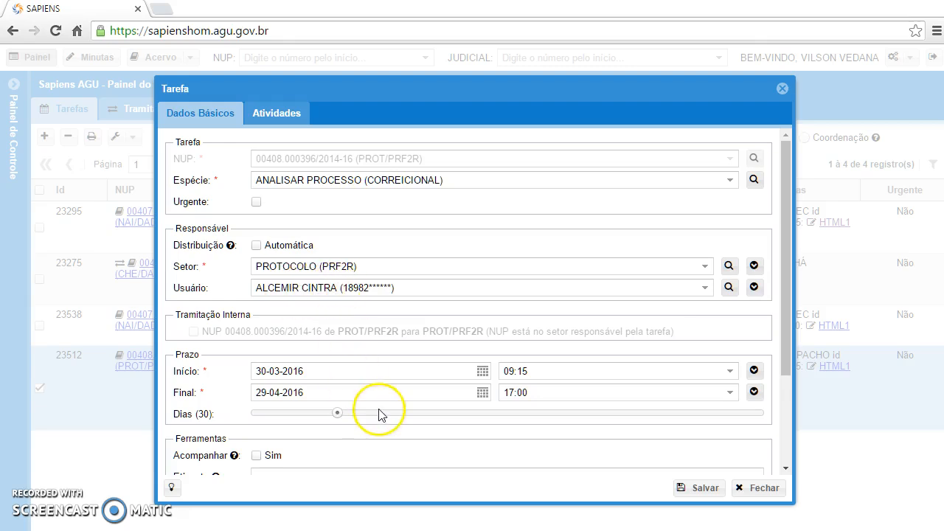
# Step: Try to fill in the task with Sugerir and close the task without saving
pyautogui.scroll(-1, 396, 317)
pyautogui.scroll(-3, 396, 317)
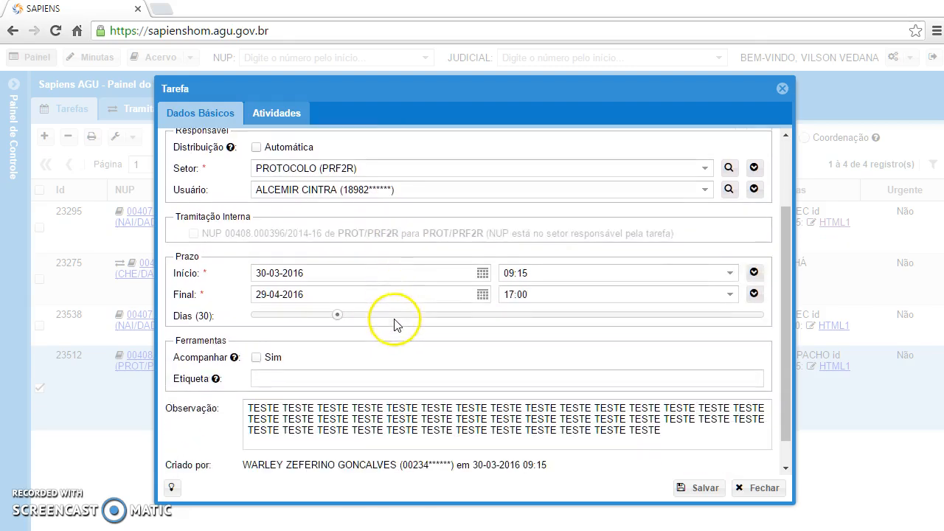
pyautogui.scroll(4, 578, 289)
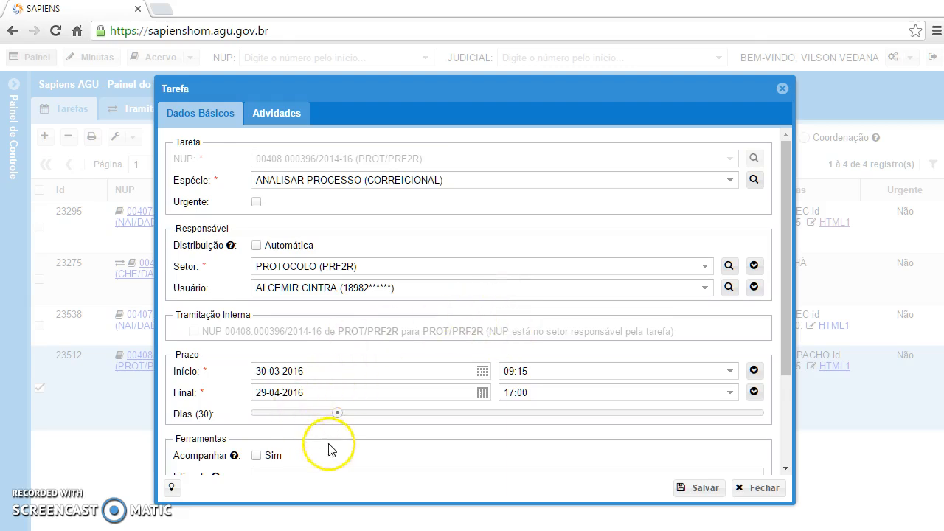
pyautogui.scroll(-1, 392, 341)
pyautogui.scroll(-2, 392, 341)
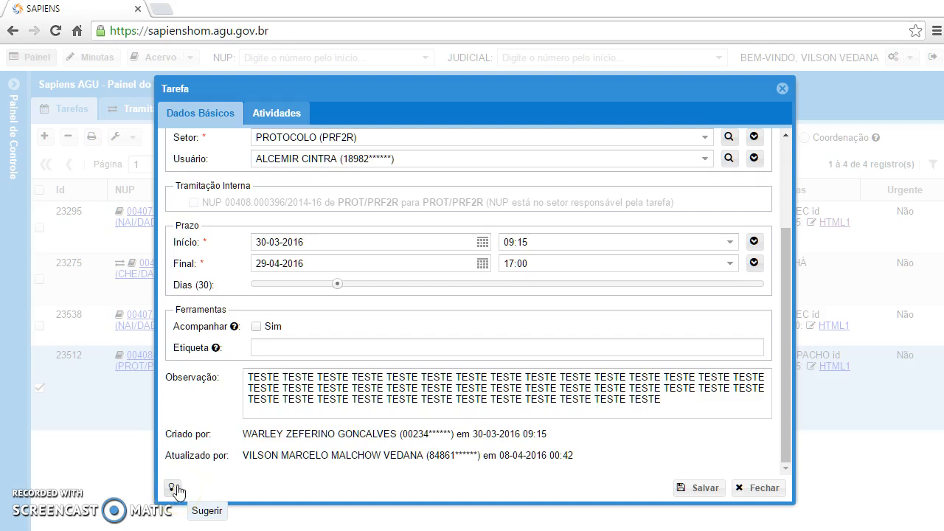
pyautogui.scroll(3, 390, 400)
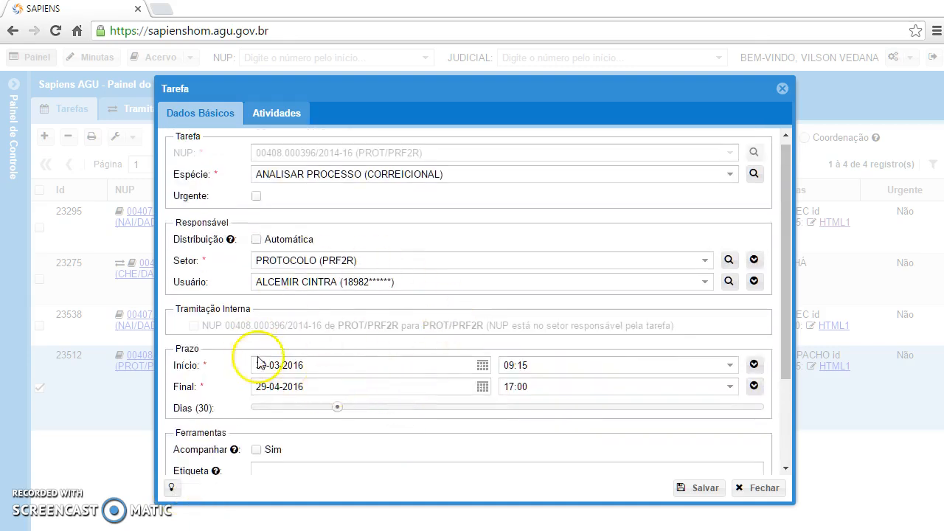
pyautogui.click(172, 491)
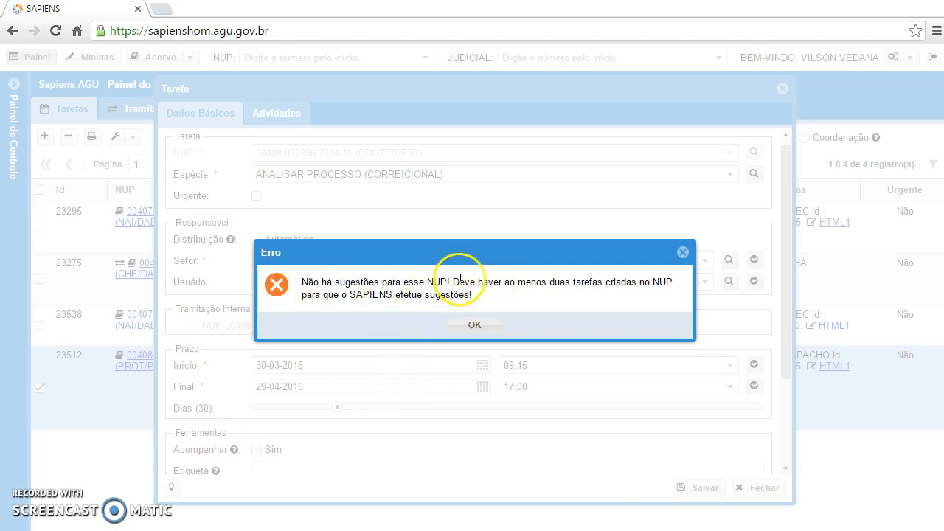
pyautogui.moveTo(545, 288); pyautogui.dragTo(656, 288)
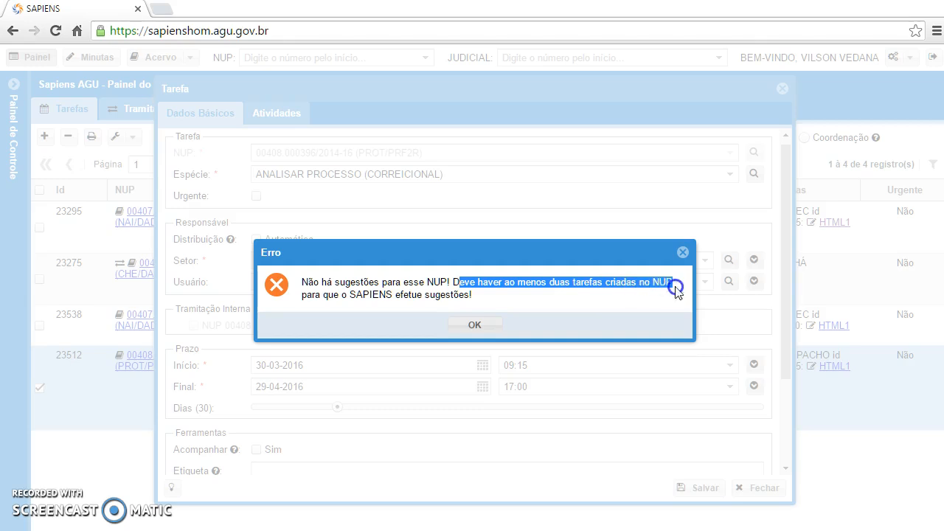
pyautogui.click(476, 323)
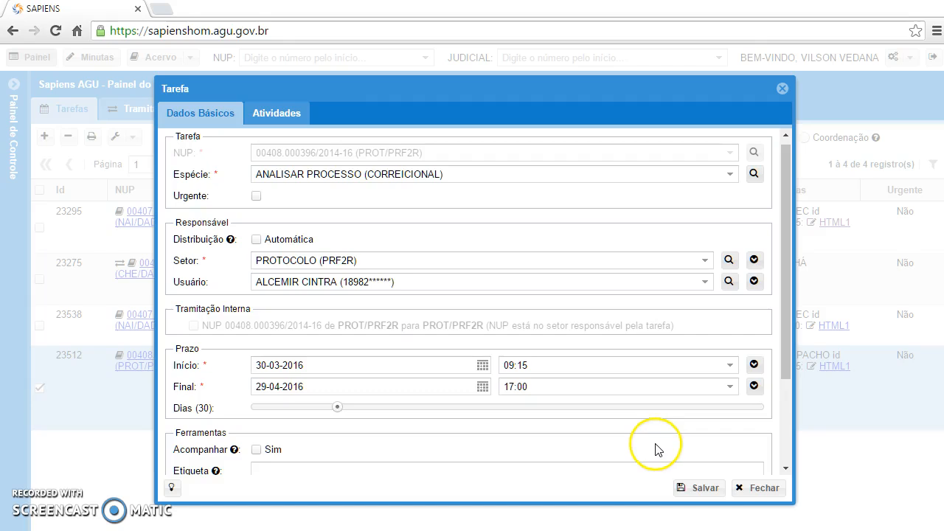
pyautogui.click(745, 489)
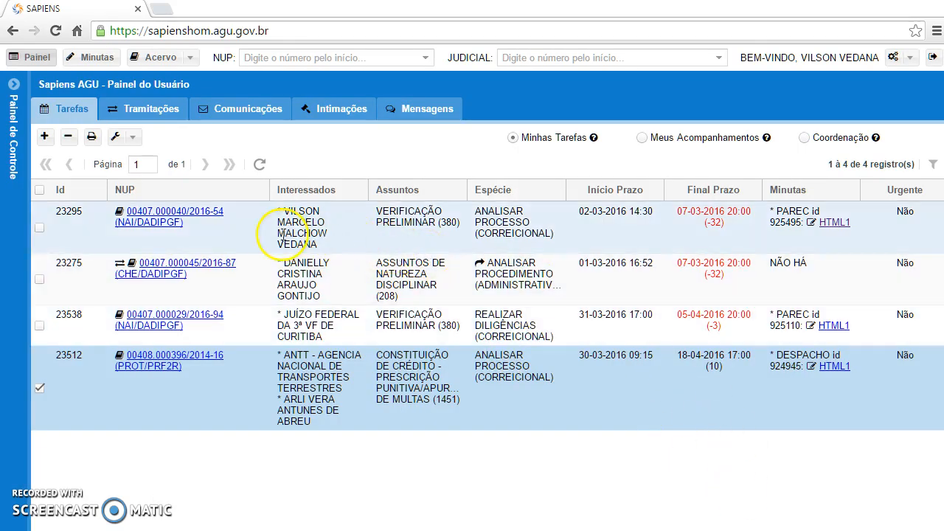
# Step: Open the first task in the list, fill in its Espécie and Setor with Sugerir, and assign the last listed user as responsible
pyautogui.click(252, 240)
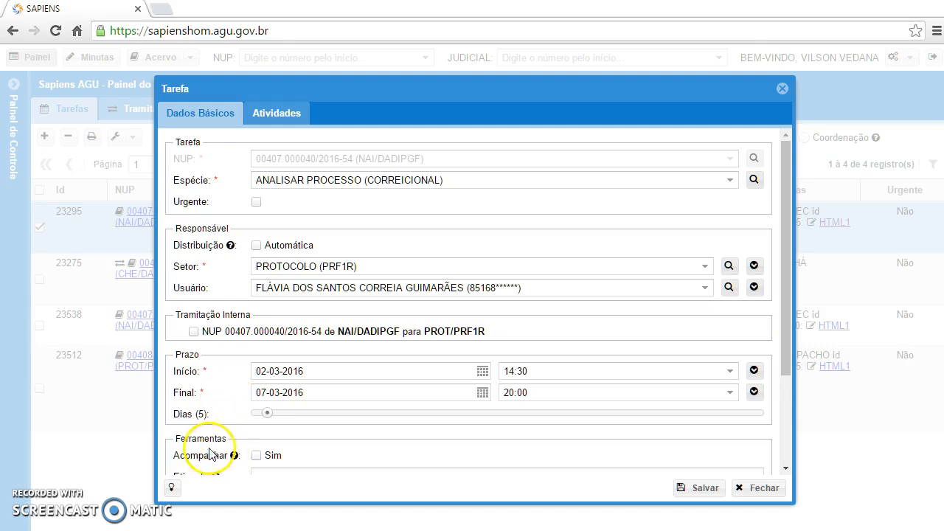
pyautogui.click(171, 487)
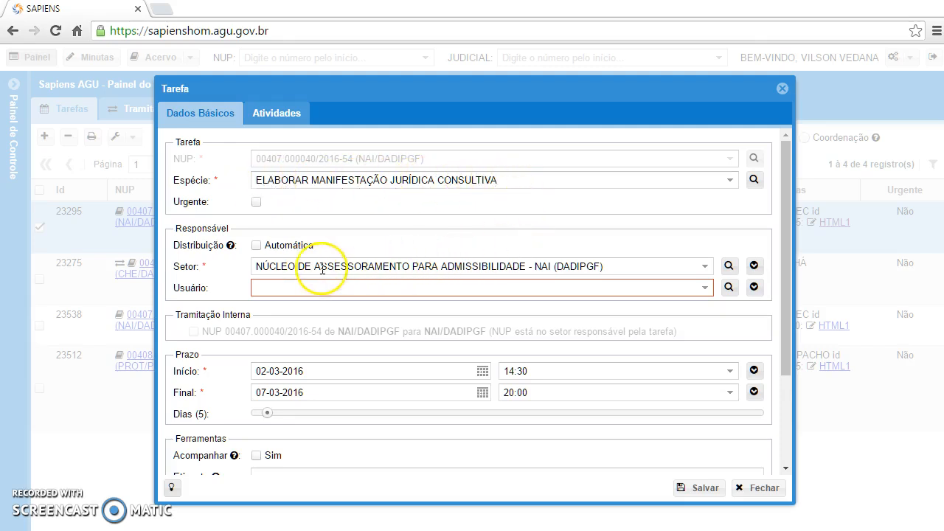
pyautogui.click(699, 288)
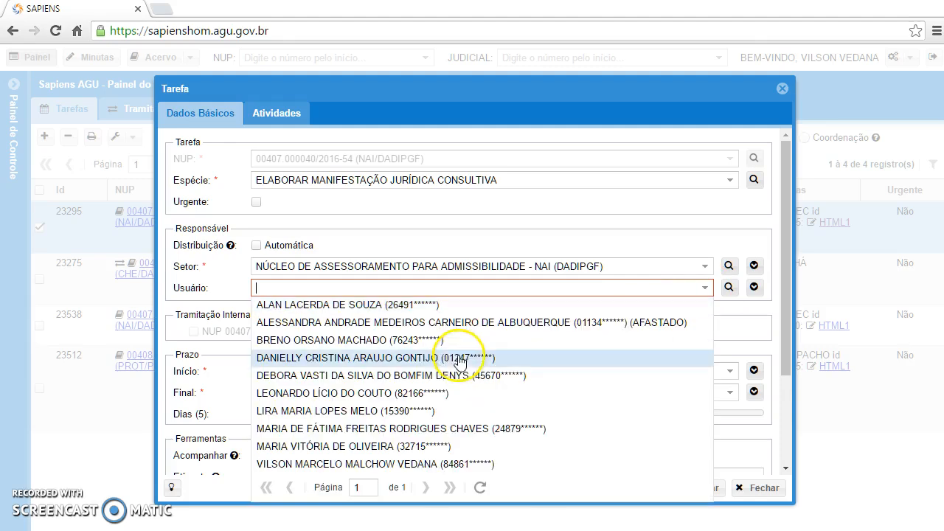
pyautogui.click(377, 464)
pyautogui.click(504, 349)
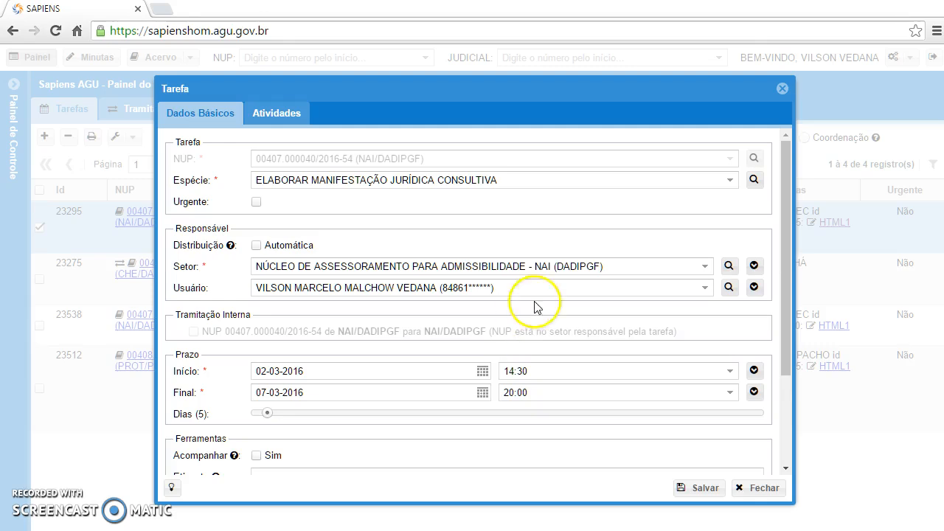
# Step: Review the task's deadline, observation and authorship fields and close the task without saving
pyautogui.scroll(-3, 313, 313)
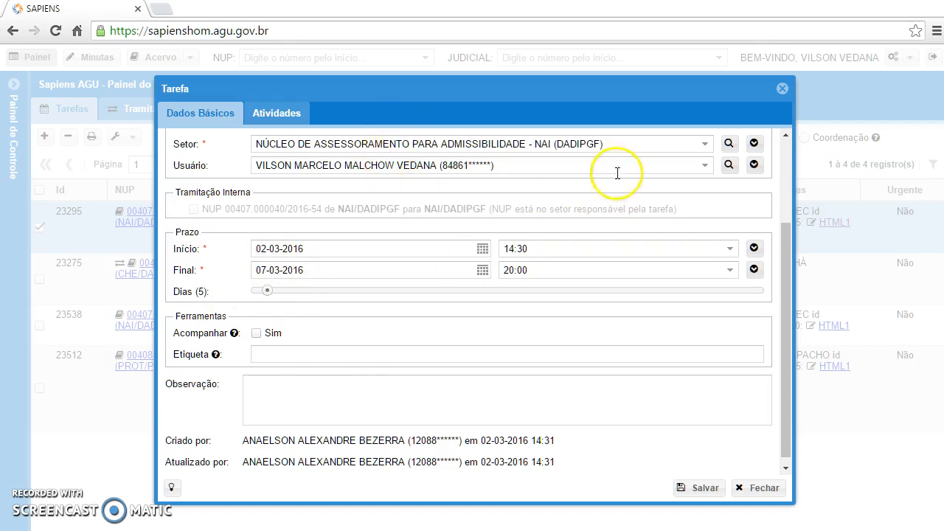
pyautogui.scroll(1, 521, 249)
pyautogui.scroll(3, 521, 248)
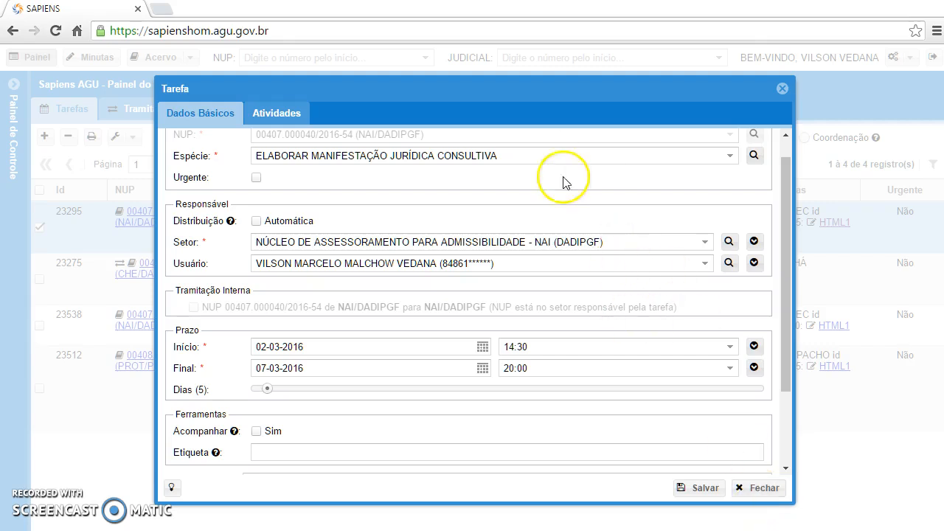
pyautogui.click(760, 494)
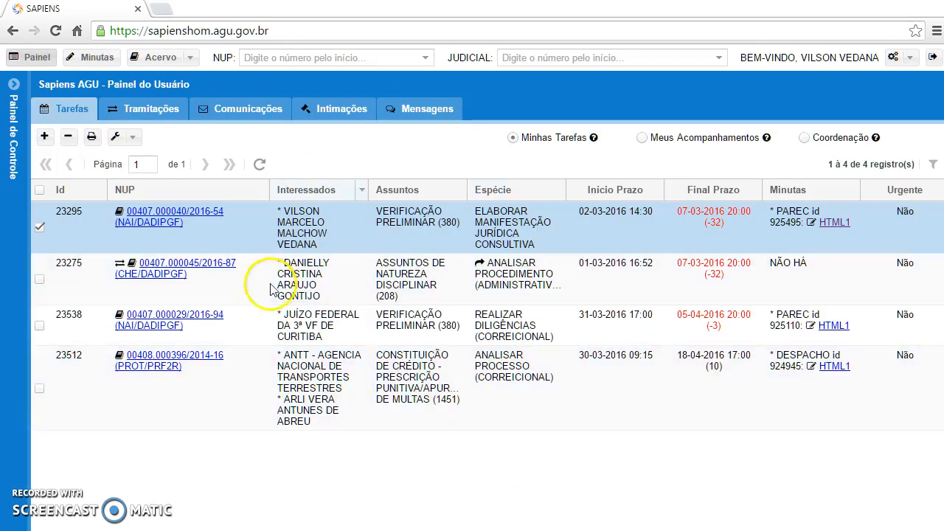